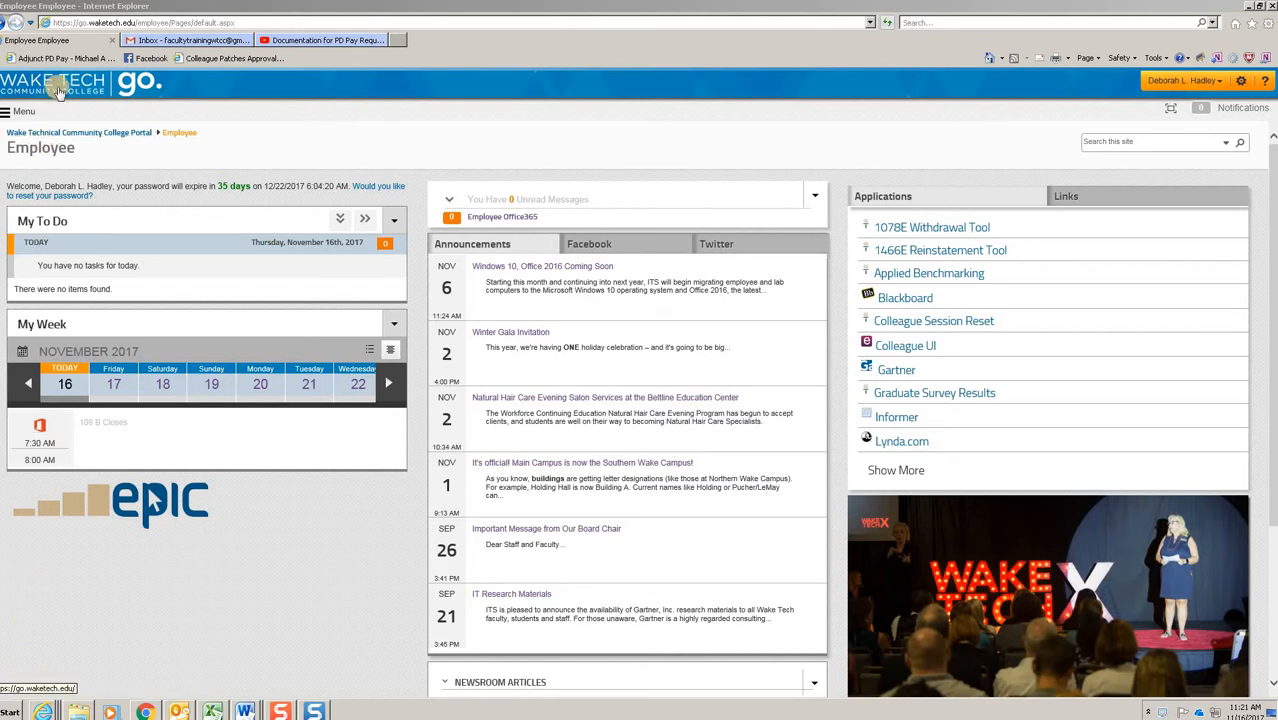
# Step: Open the Adjunct Faculty Professional Development Pay Request form (1501) from the Curriculum Education Services forms and show its instructions
pyautogui.click(1068, 199)
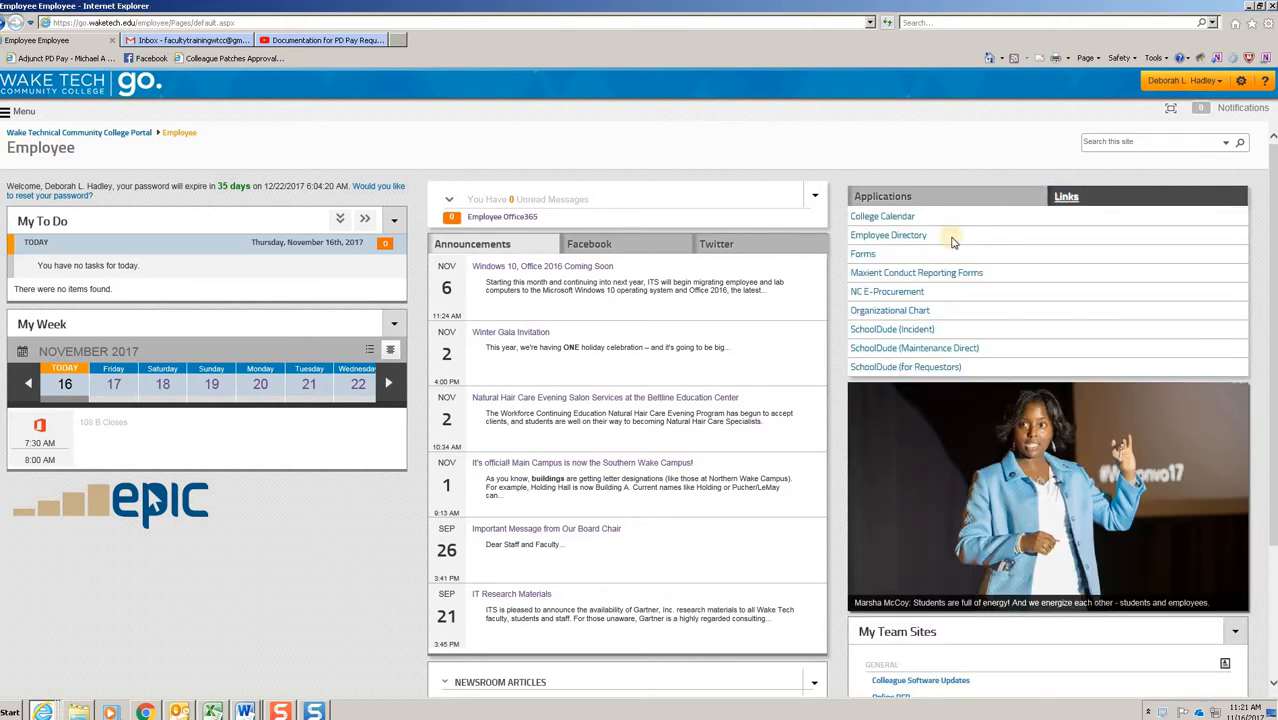
pyautogui.click(866, 255)
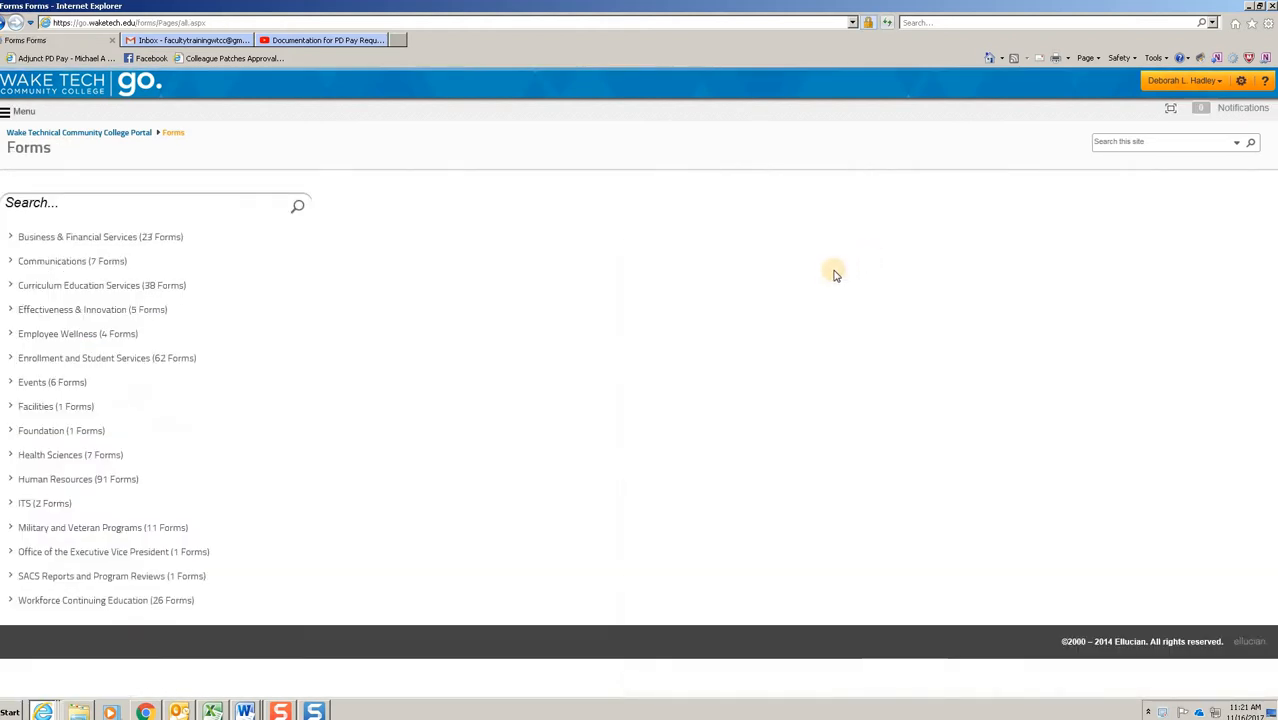
pyautogui.click(87, 288)
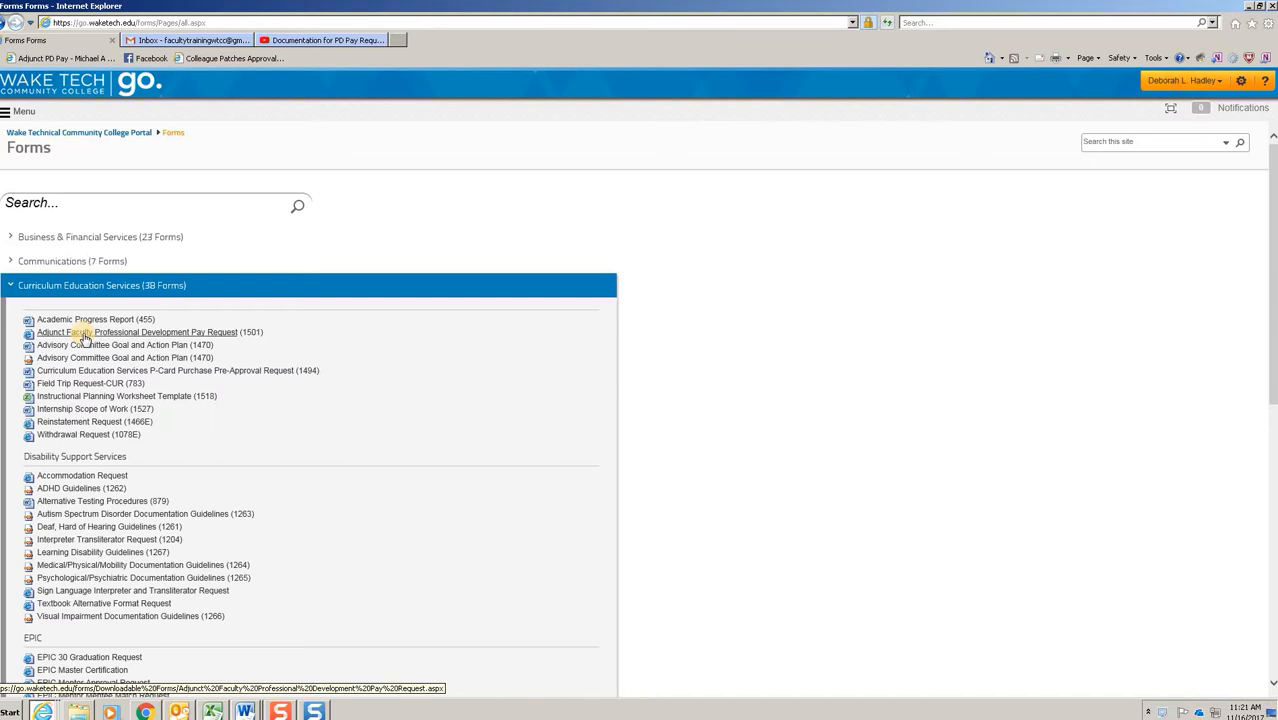
pyautogui.click(84, 338)
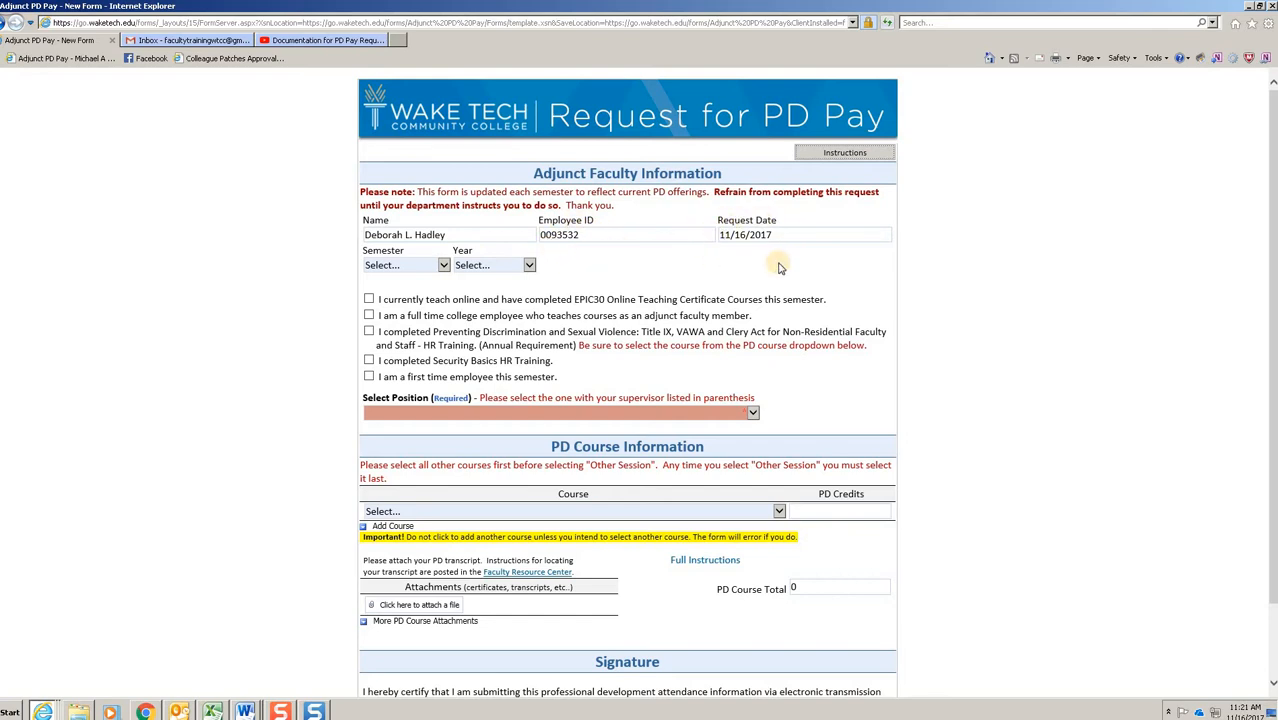
pyautogui.click(863, 155)
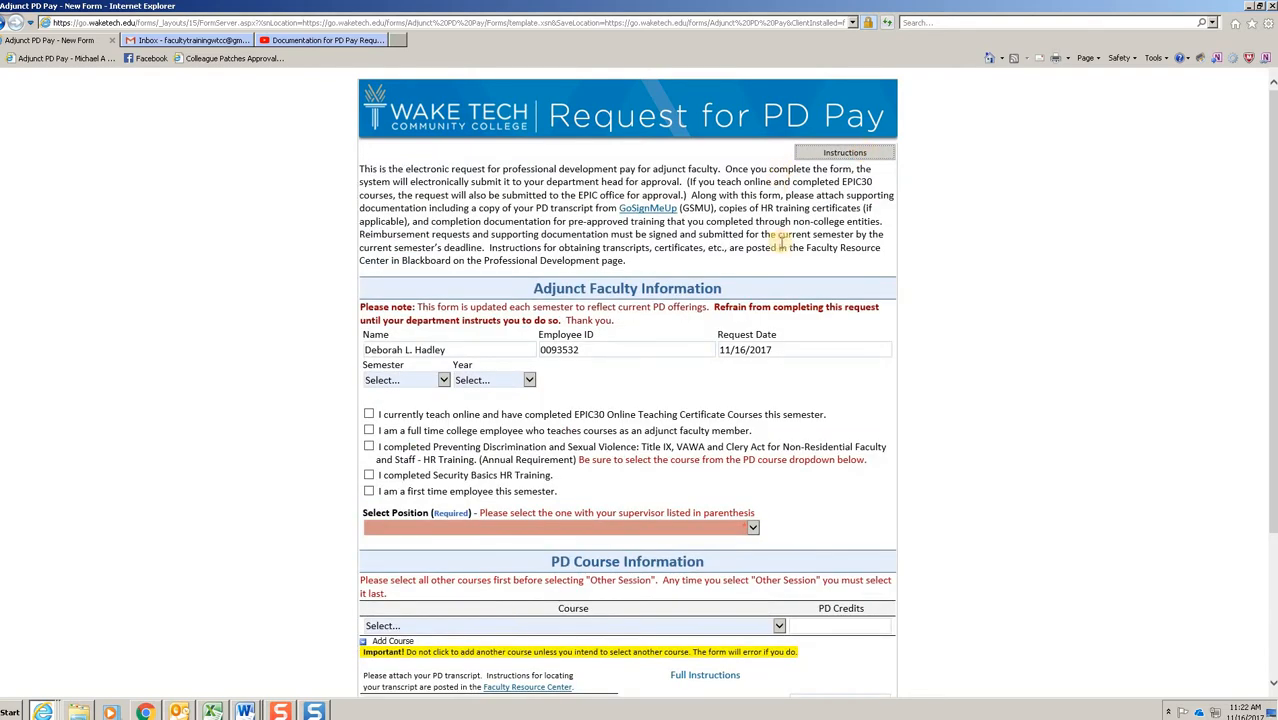
# Step: Set the request's semester to Fall and its year to 2017
pyautogui.scroll(-2, 938, 302)
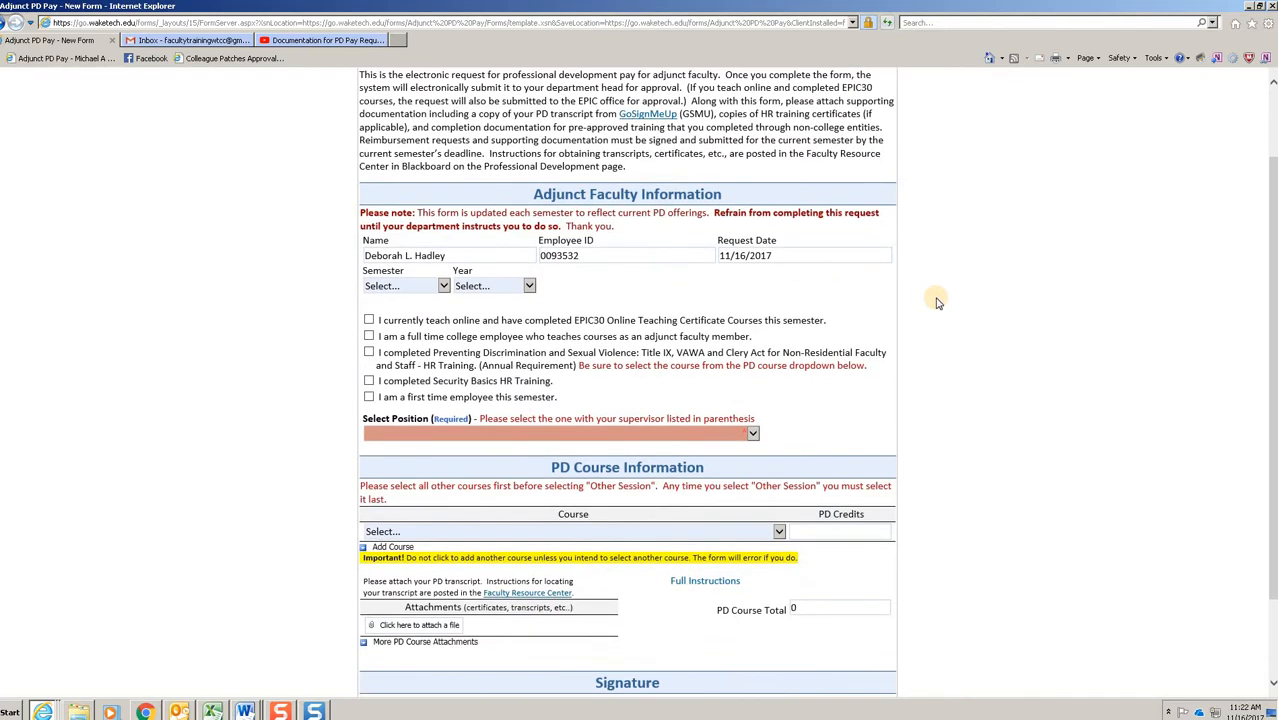
pyautogui.scroll(-2, 938, 302)
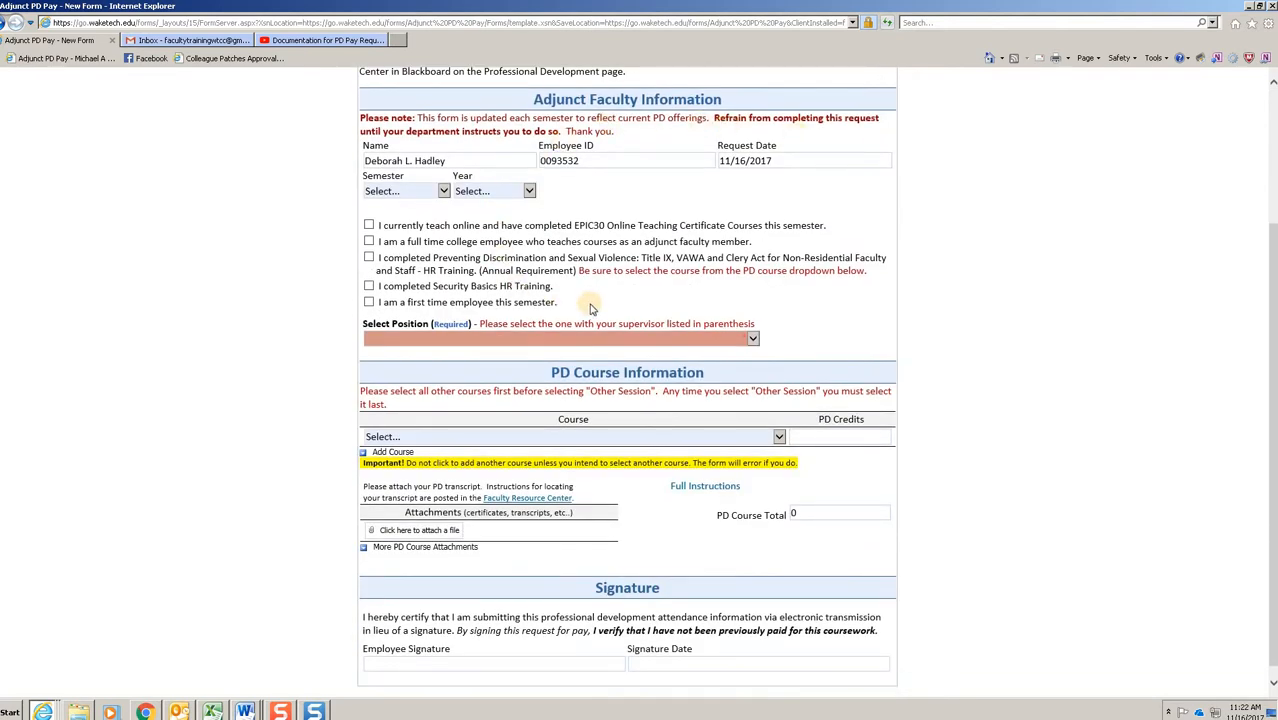
pyautogui.click(444, 191)
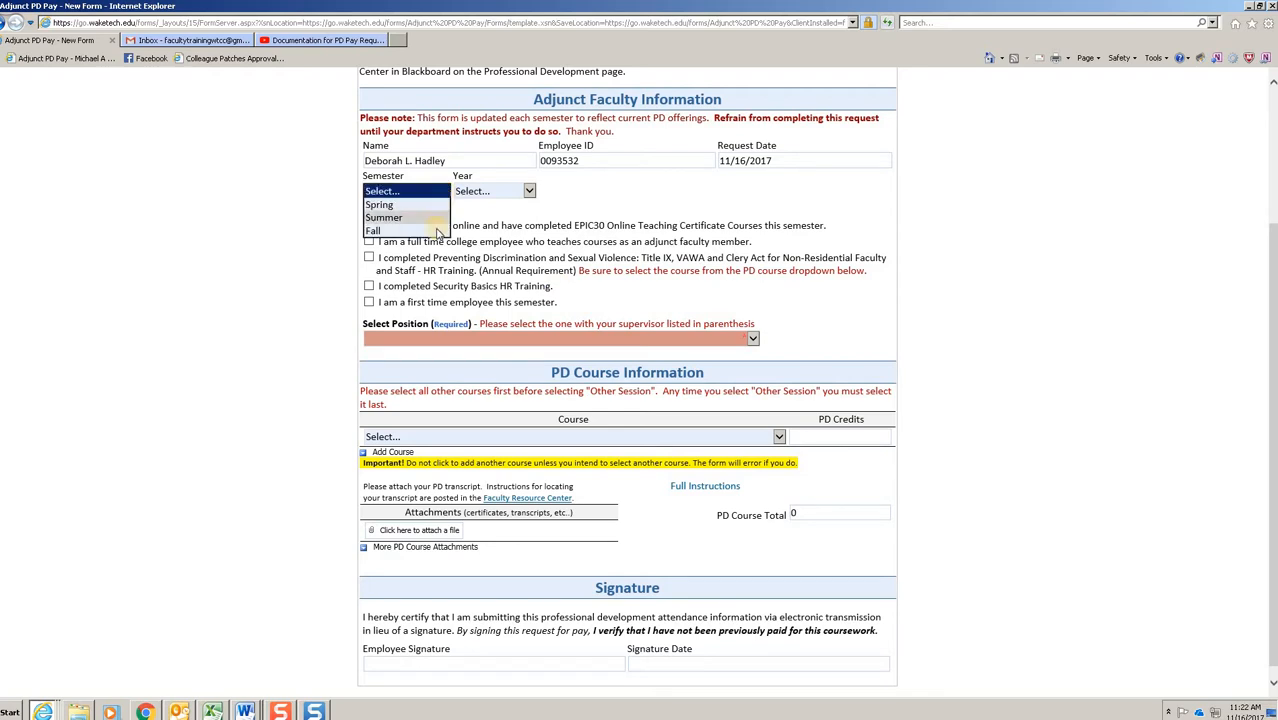
pyautogui.click(437, 231)
pyautogui.click(528, 191)
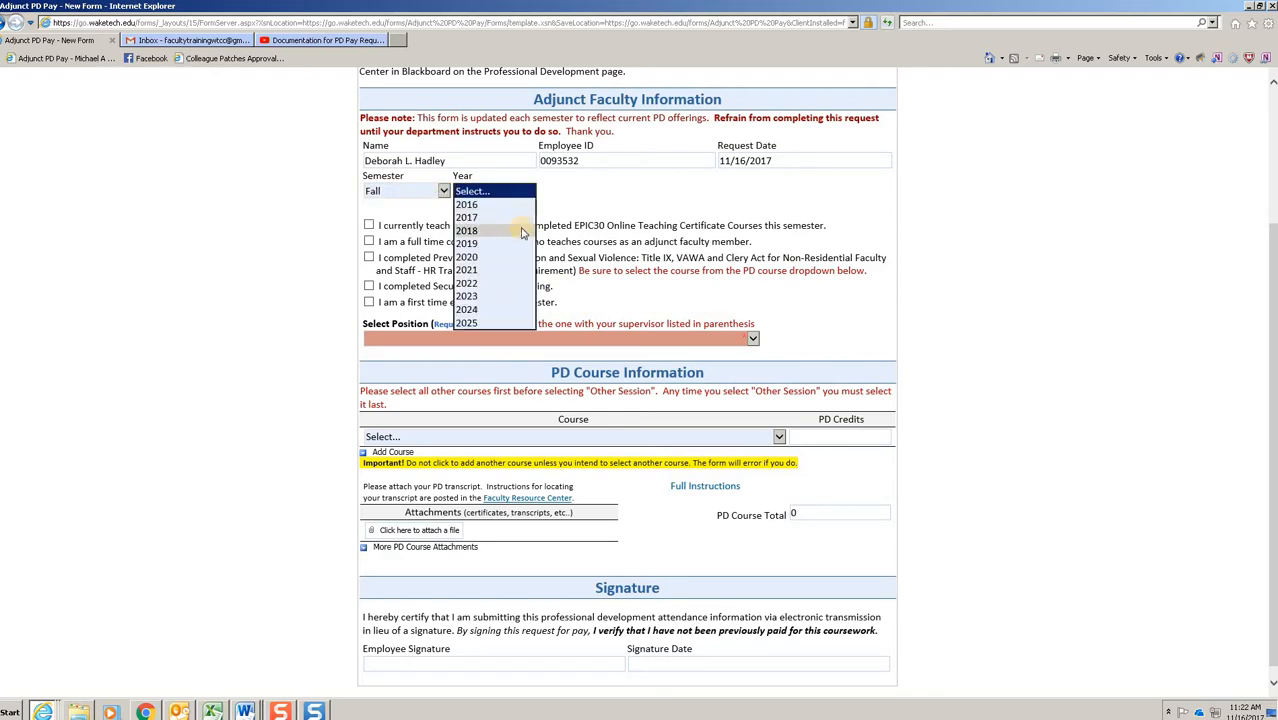
pyautogui.click(518, 217)
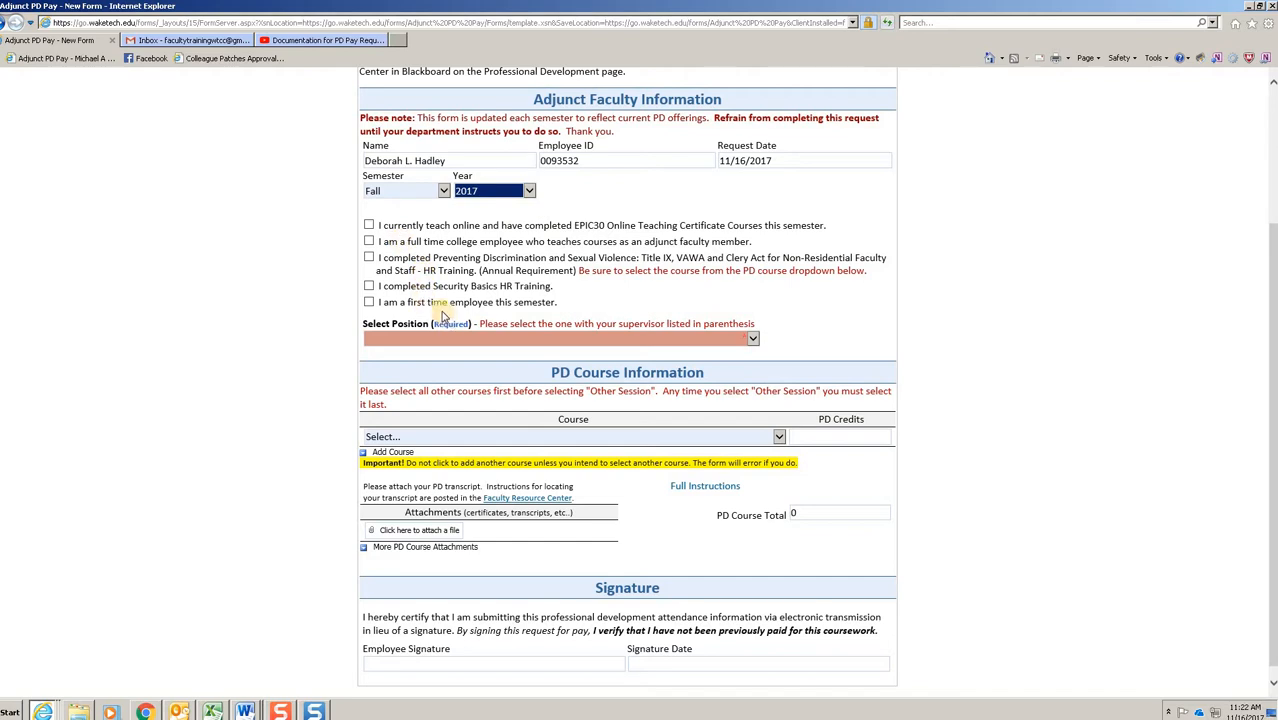
# Step: Mark all five statements on EPIC30 online teaching, full-time employment, discrimination prevention training, Security Basics training and first-time employment as applicable
pyautogui.click(368, 225)
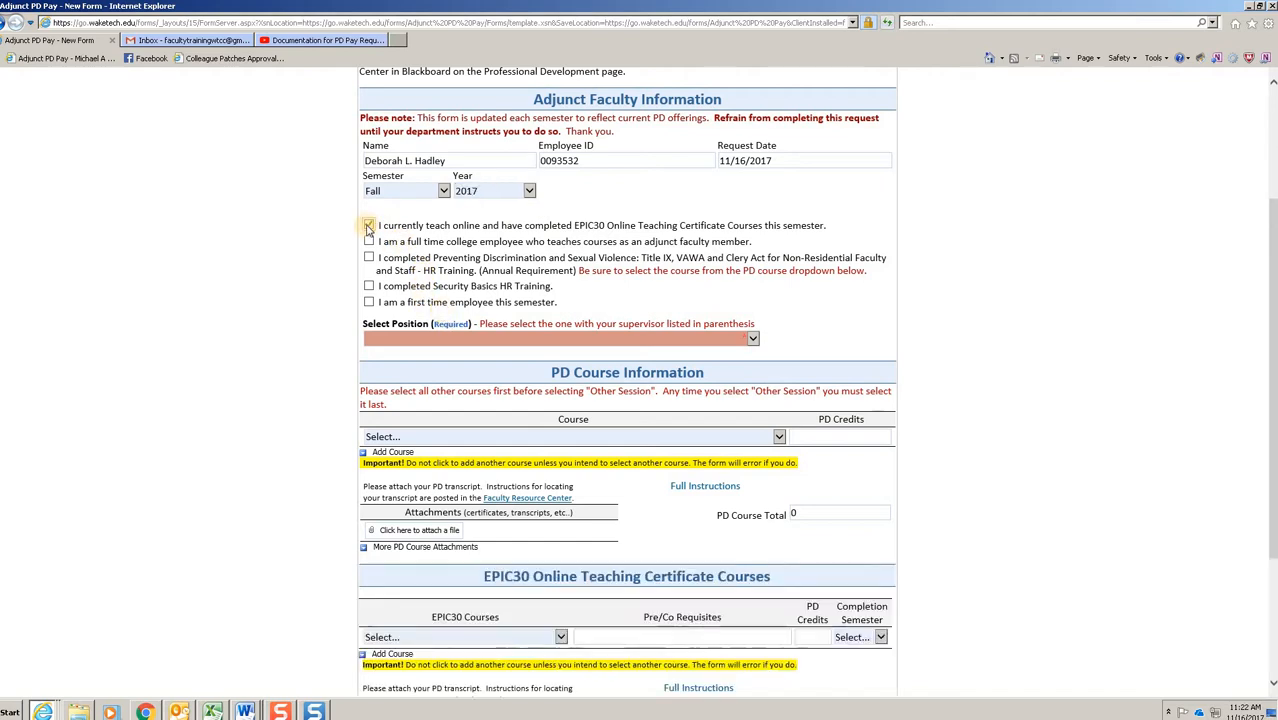
pyautogui.click(369, 243)
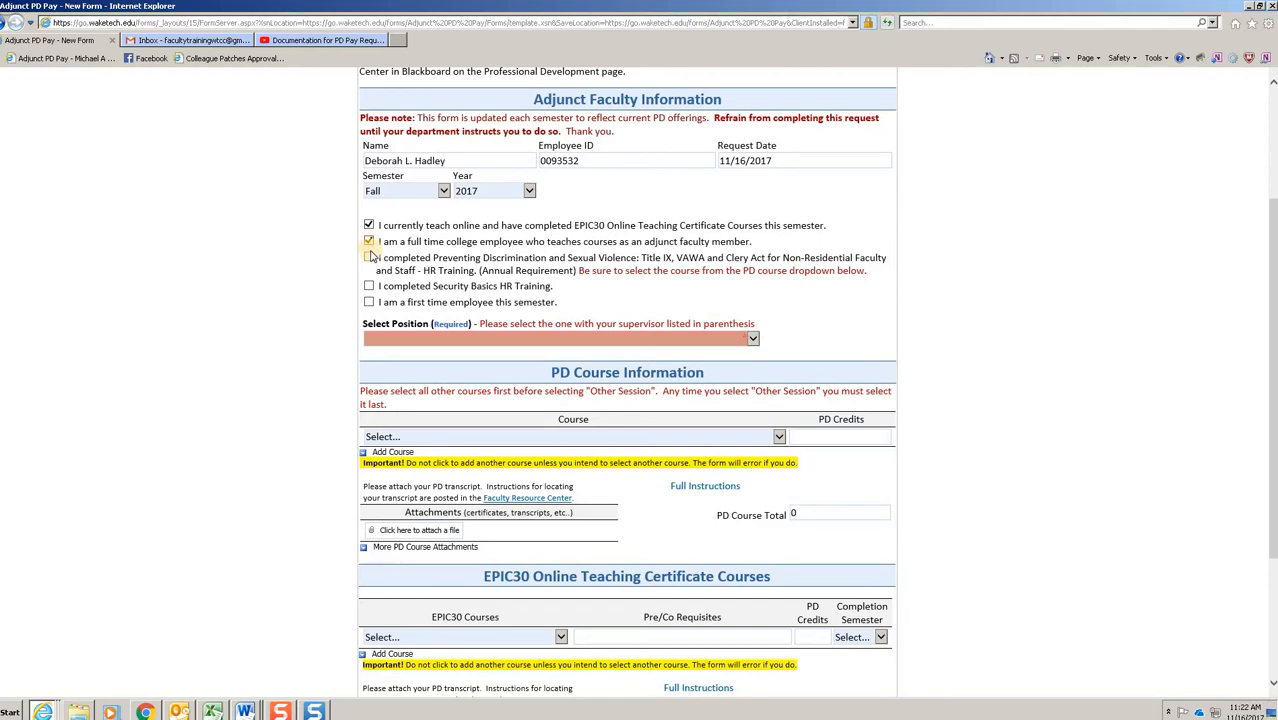
pyautogui.click(369, 257)
pyautogui.click(369, 287)
pyautogui.click(369, 302)
# Step: Choose PTI-Business Administration-STP as the required position
pyautogui.click(750, 338)
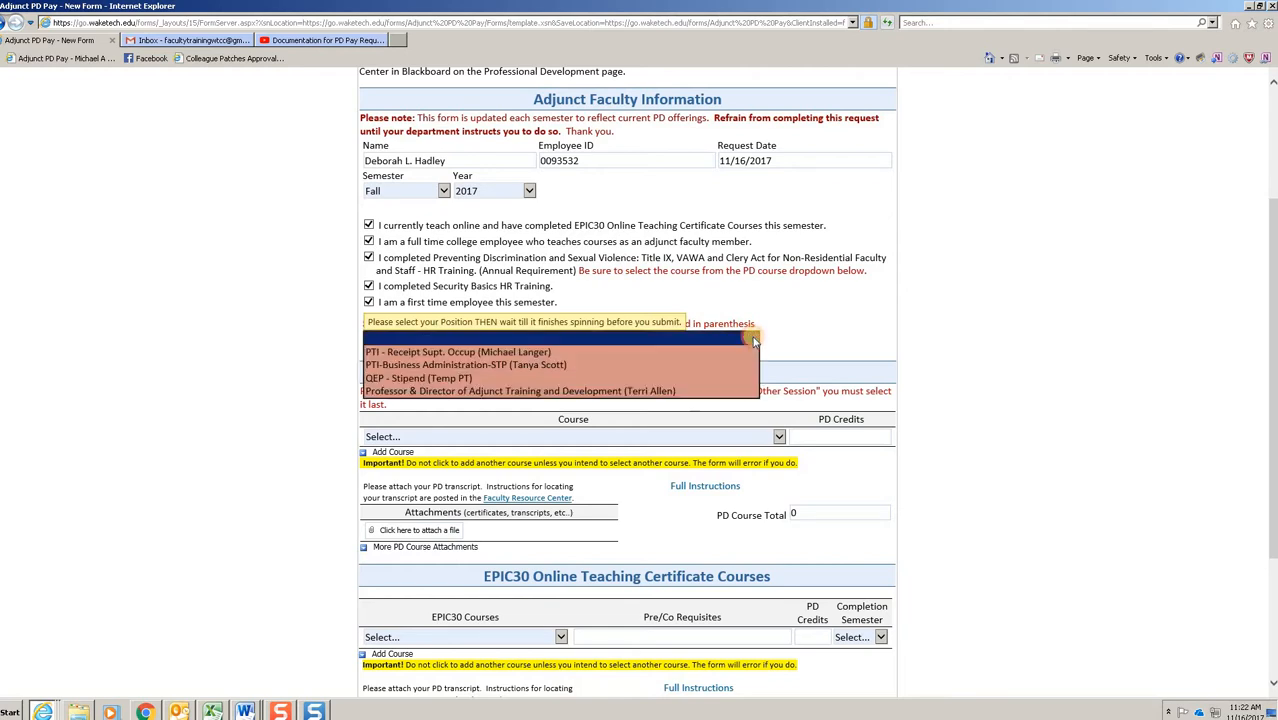
pyautogui.click(823, 344)
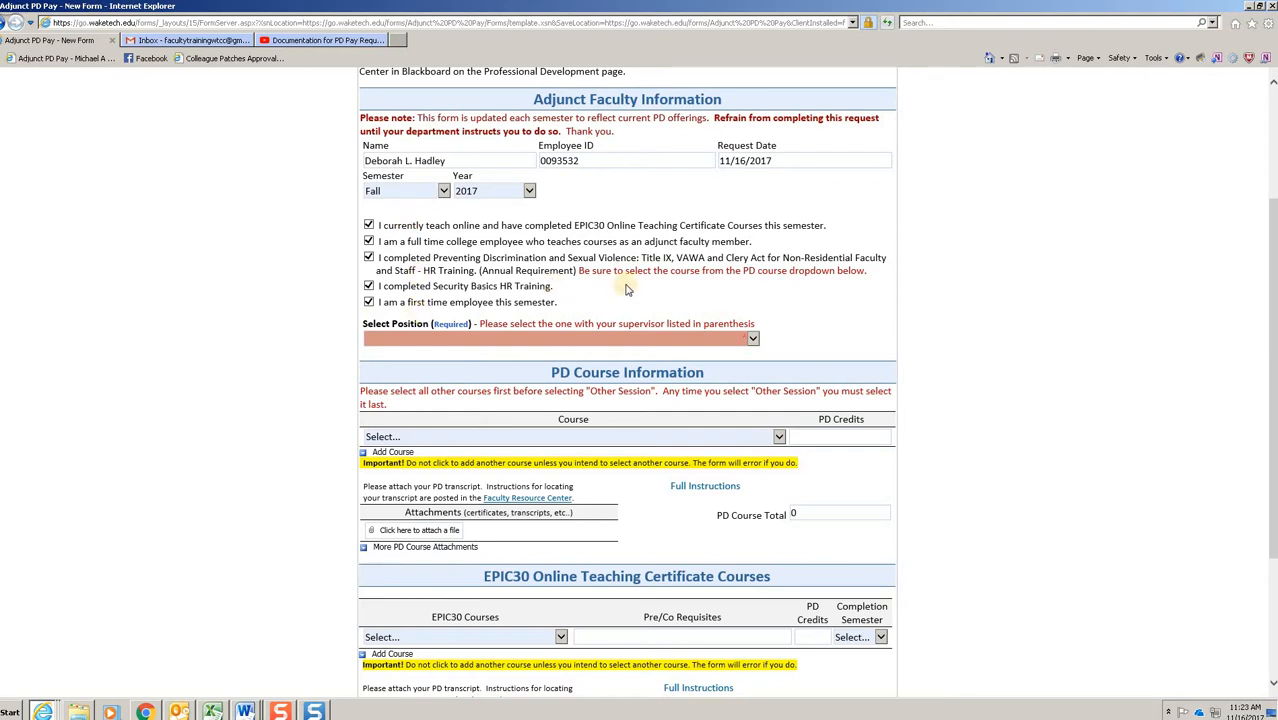
pyautogui.click(753, 339)
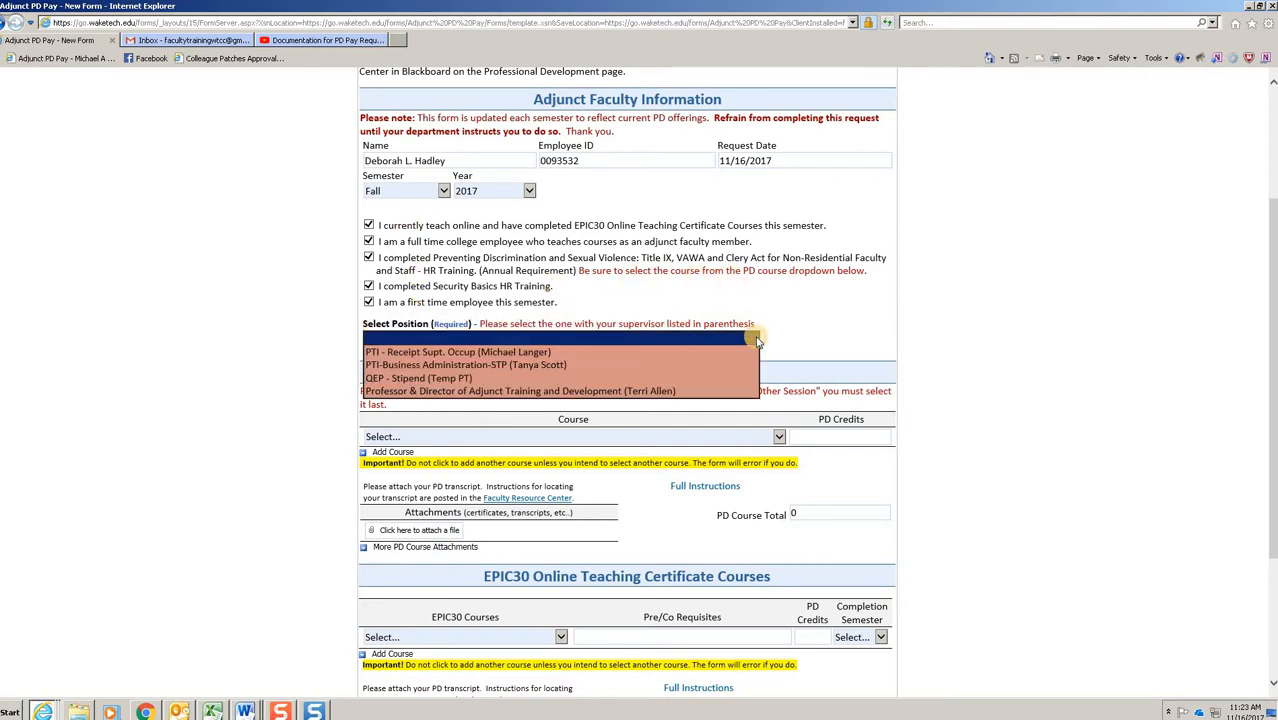
pyautogui.click(719, 366)
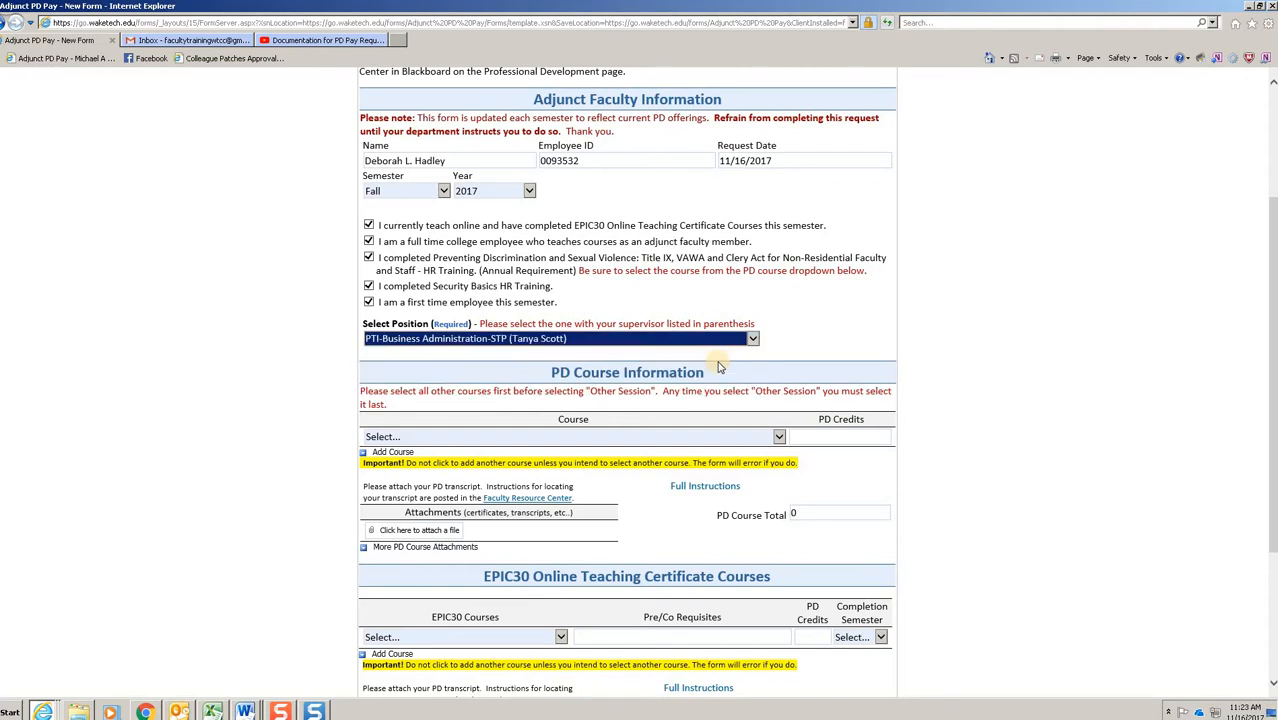
# Step: Enter ACC.101 - eLearning Support: Introduction to Accessibility and AFTD.105 - Campus Safety Basics as the first two PD courses
pyautogui.scroll(-4, 987, 286)
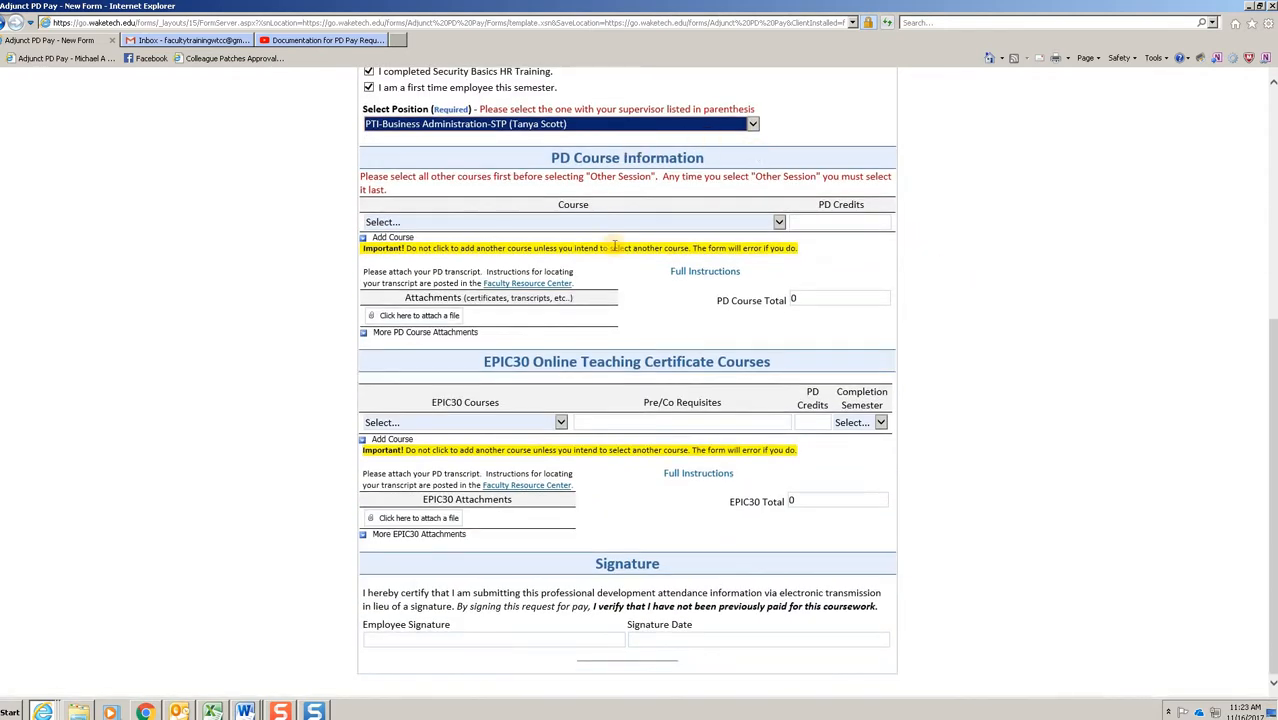
pyautogui.click(779, 222)
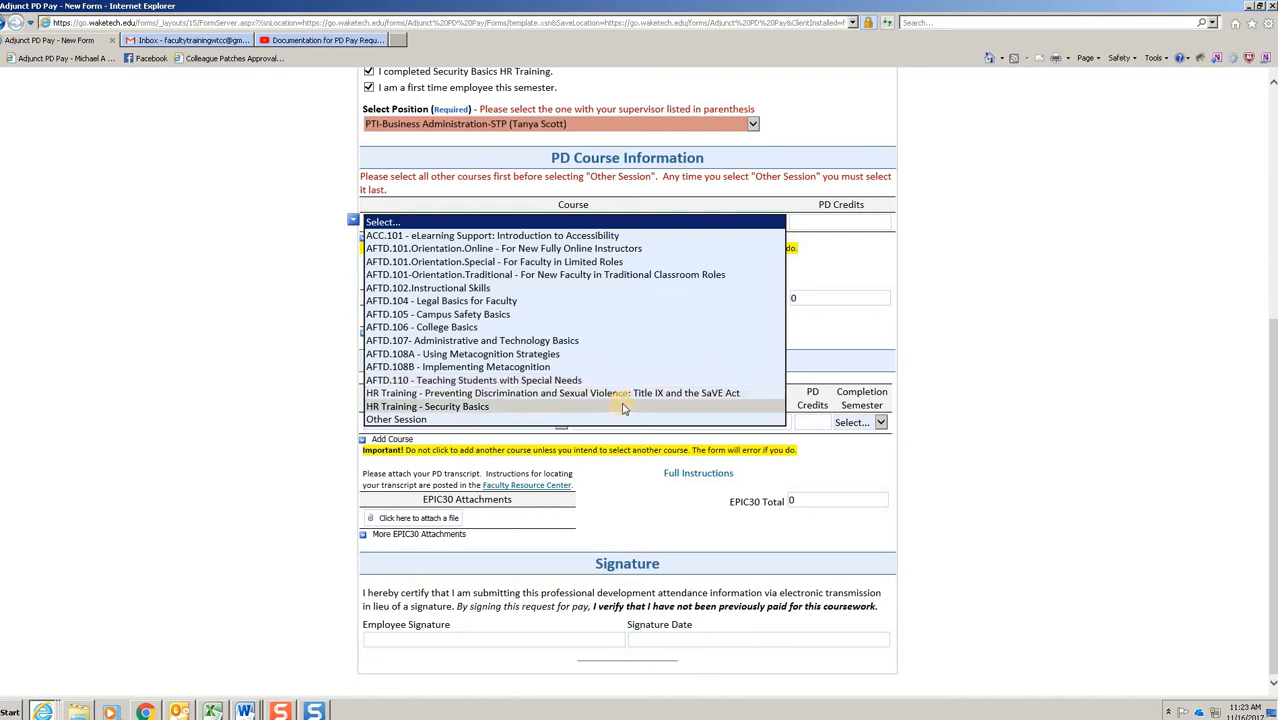
pyautogui.click(603, 237)
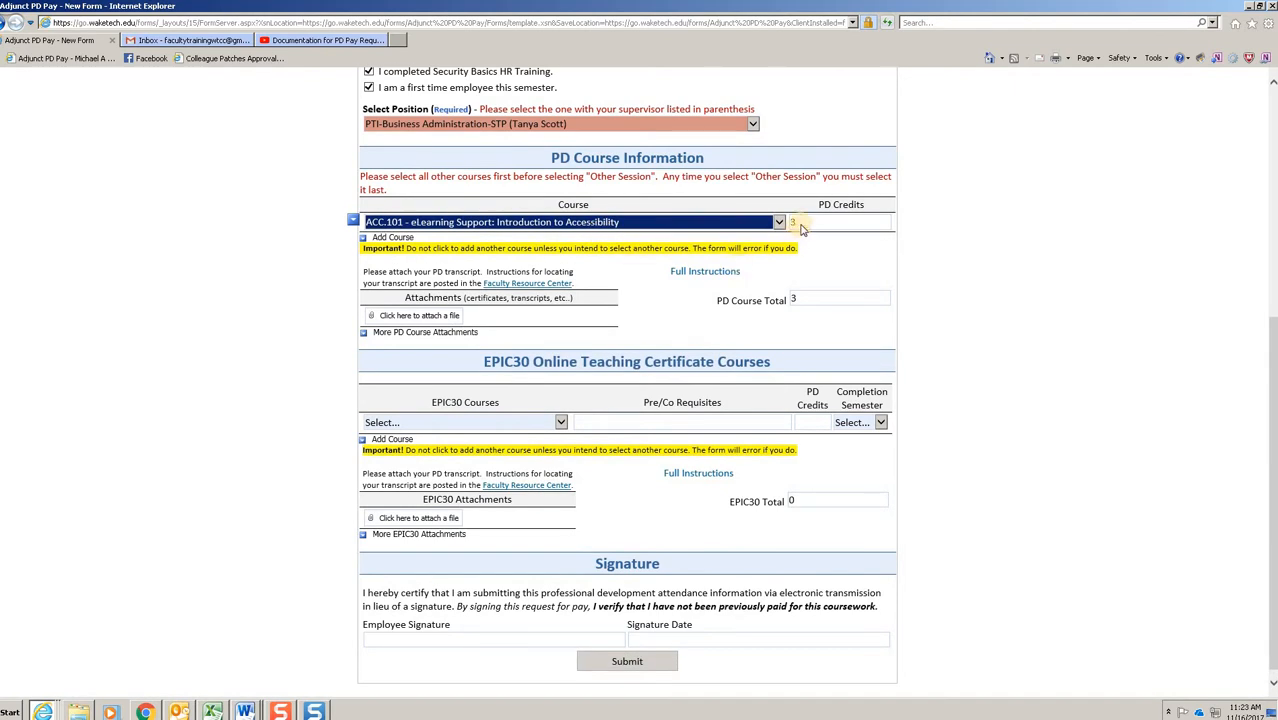
pyautogui.click(396, 238)
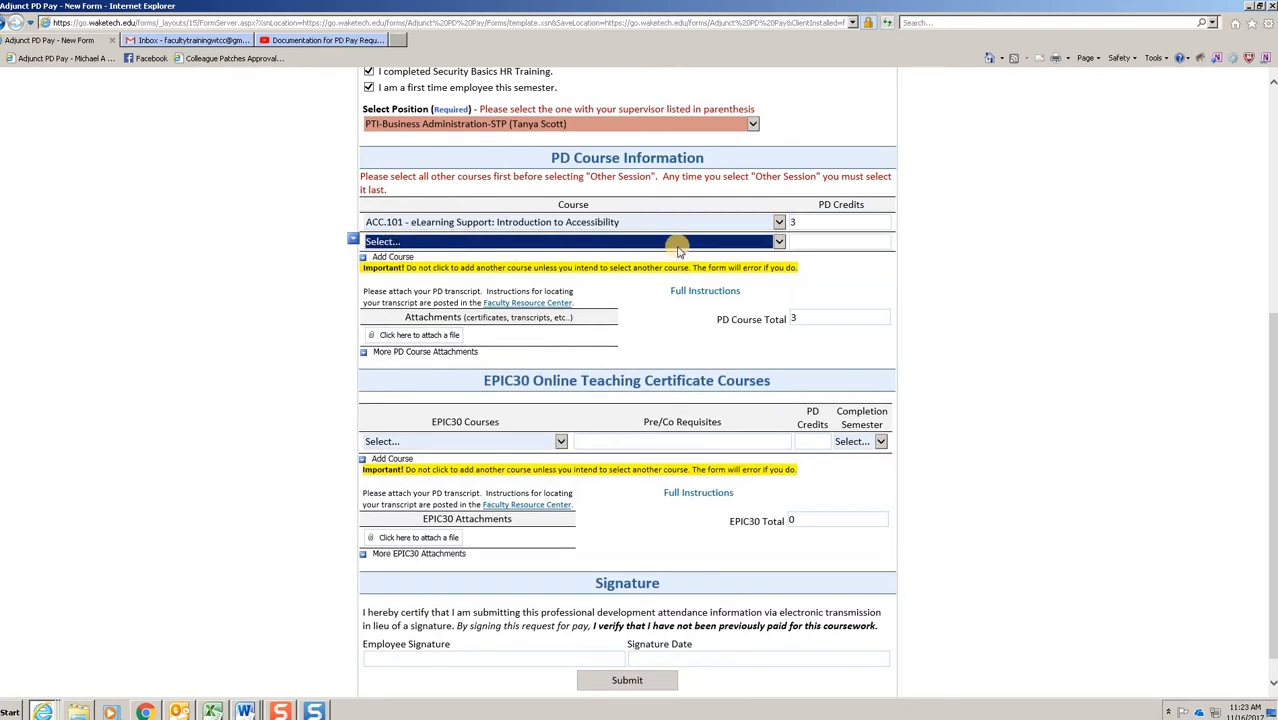
pyautogui.click(779, 243)
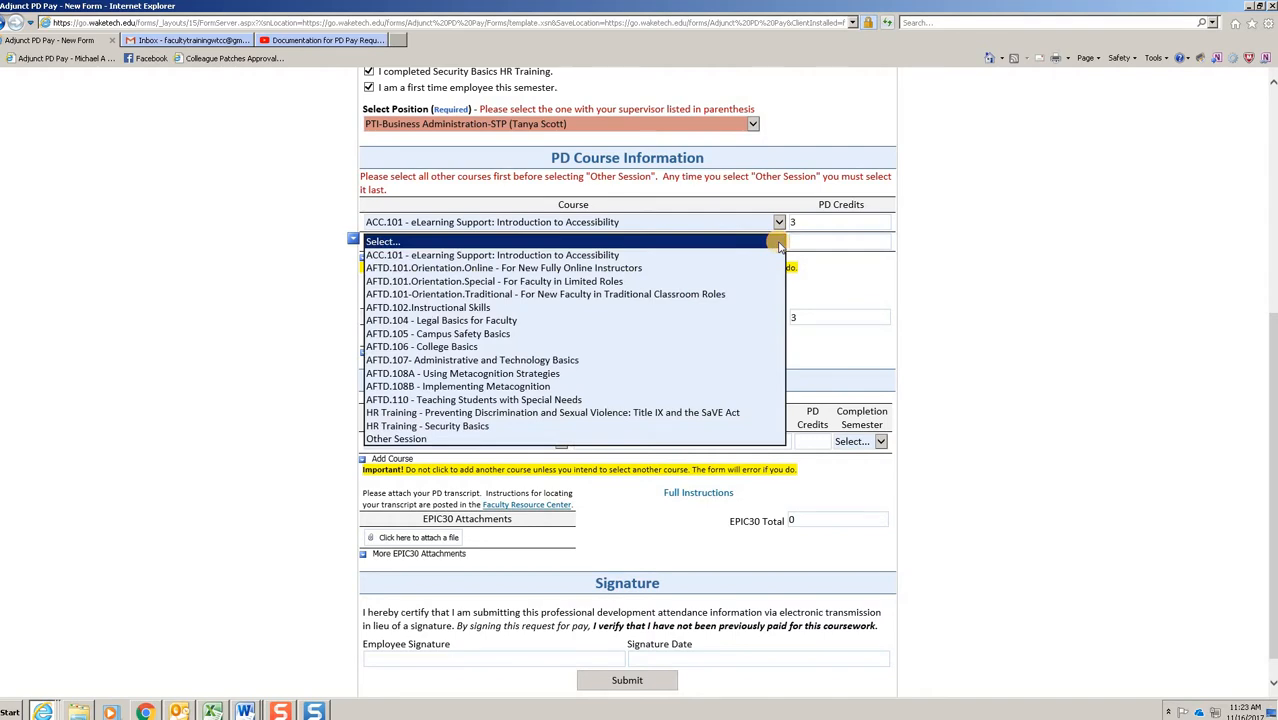
pyautogui.click(586, 334)
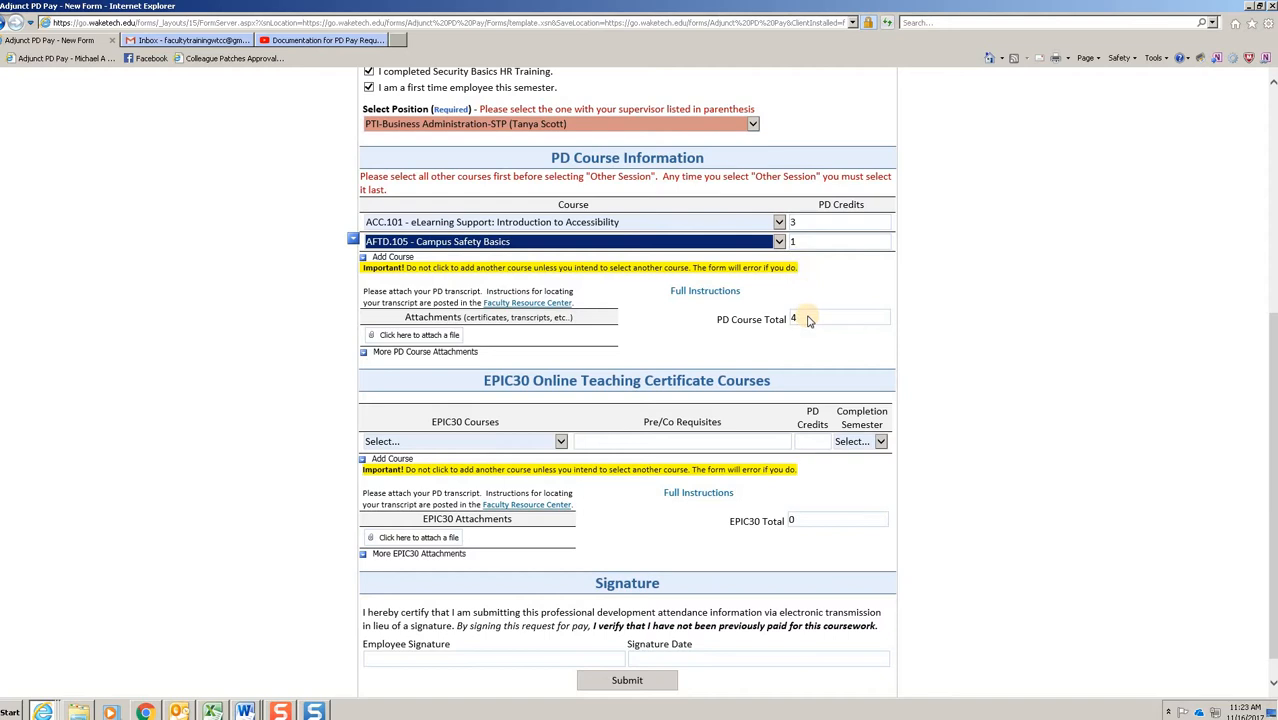
# Step: Add a third PD course entry and set it to Other Session
pyautogui.click(388, 259)
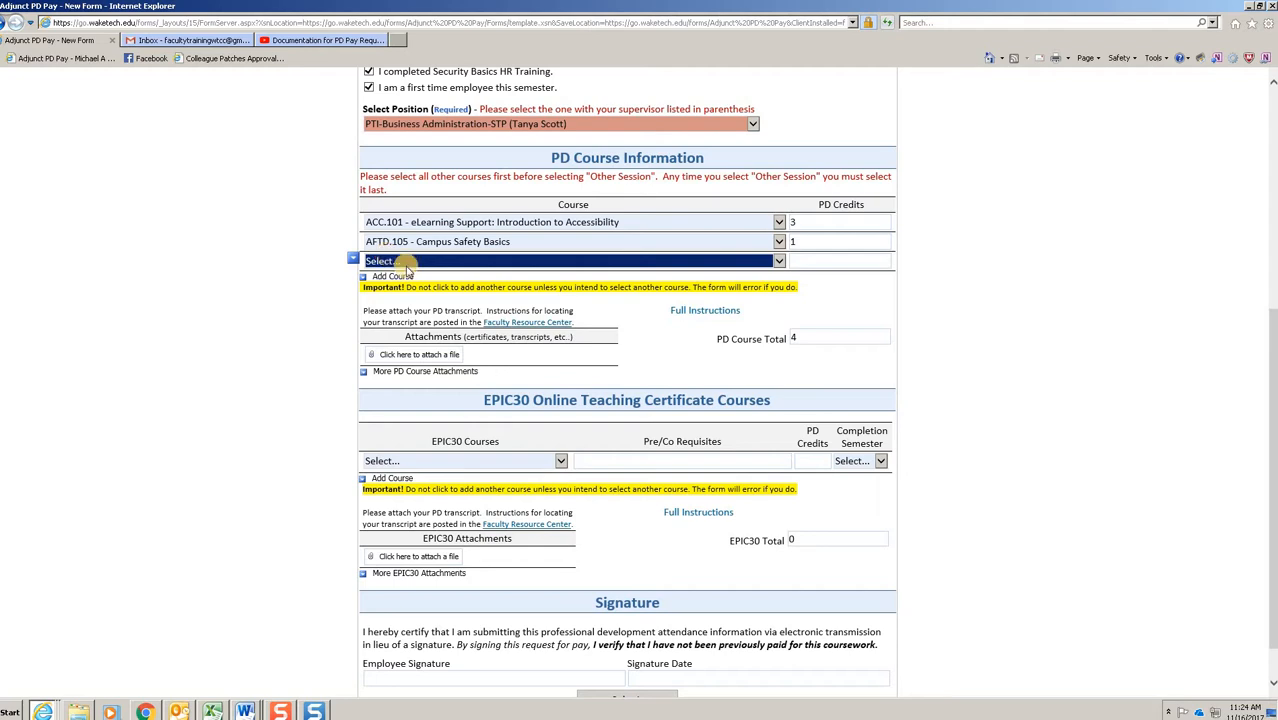
pyautogui.click(781, 261)
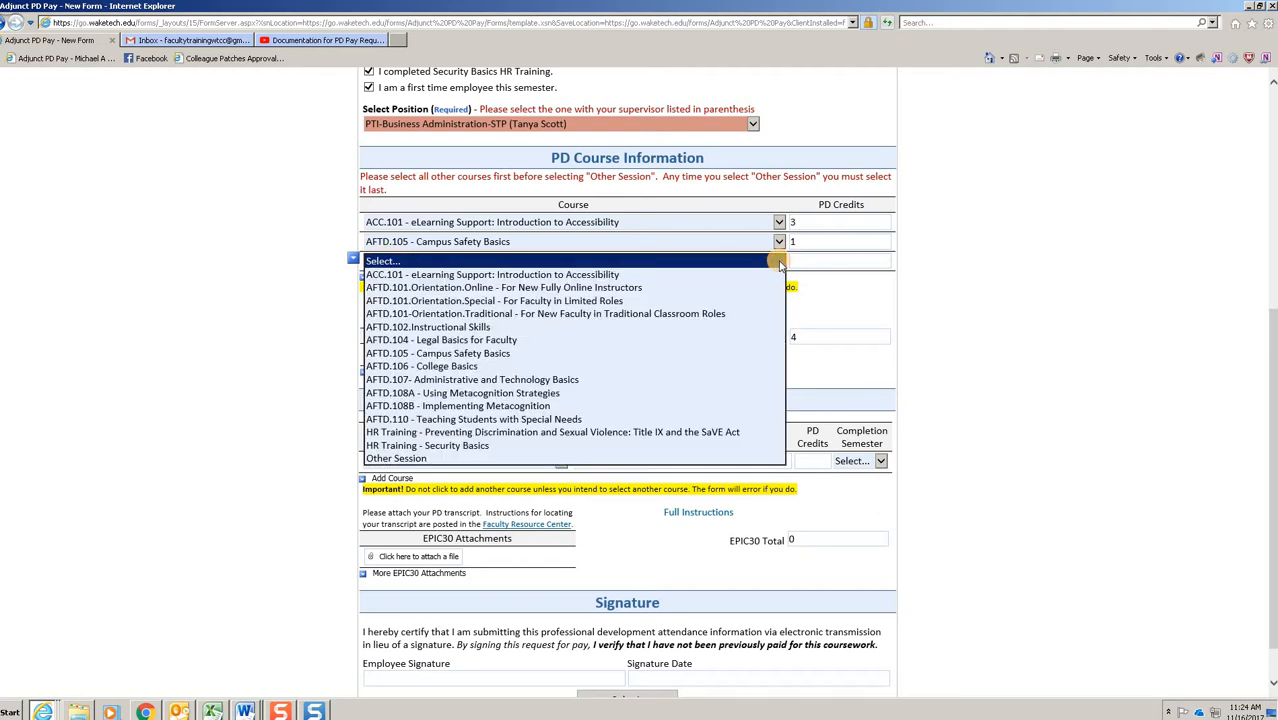
pyautogui.click(615, 458)
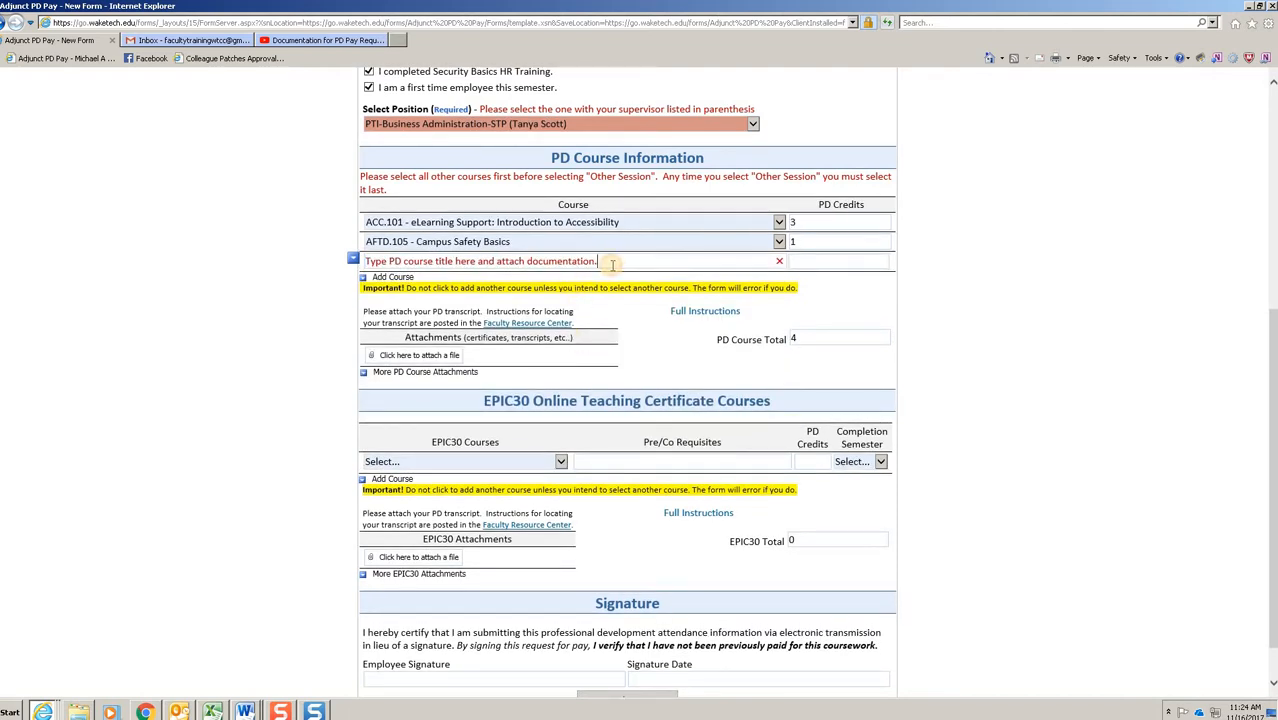
# Step: Replace the other session's placeholder title with "Department Meeting" and give it 2 PD credits
pyautogui.click(611, 264)
pyautogui.press('BackSpace')
pyautogui.press('BackSpace')
pyautogui.press('BackSpace')
pyautogui.press('BackSpace')
pyautogui.press('BackSpace')
pyautogui.press('BackSpace')
pyautogui.press('BackSpace')
pyautogui.press('BackSpace')
pyautogui.press('BackSpace')
pyautogui.press('BackSpace')
pyautogui.press('BackSpace')
pyautogui.press('BackSpace')
pyautogui.press('BackSpace')
pyautogui.press('BackSpace')
pyautogui.press('BackSpace')
pyautogui.press('BackSpace')
pyautogui.press('BackSpace')
pyautogui.press('BackSpace')
pyautogui.press('BackSpace')
pyautogui.press('BackSpace')
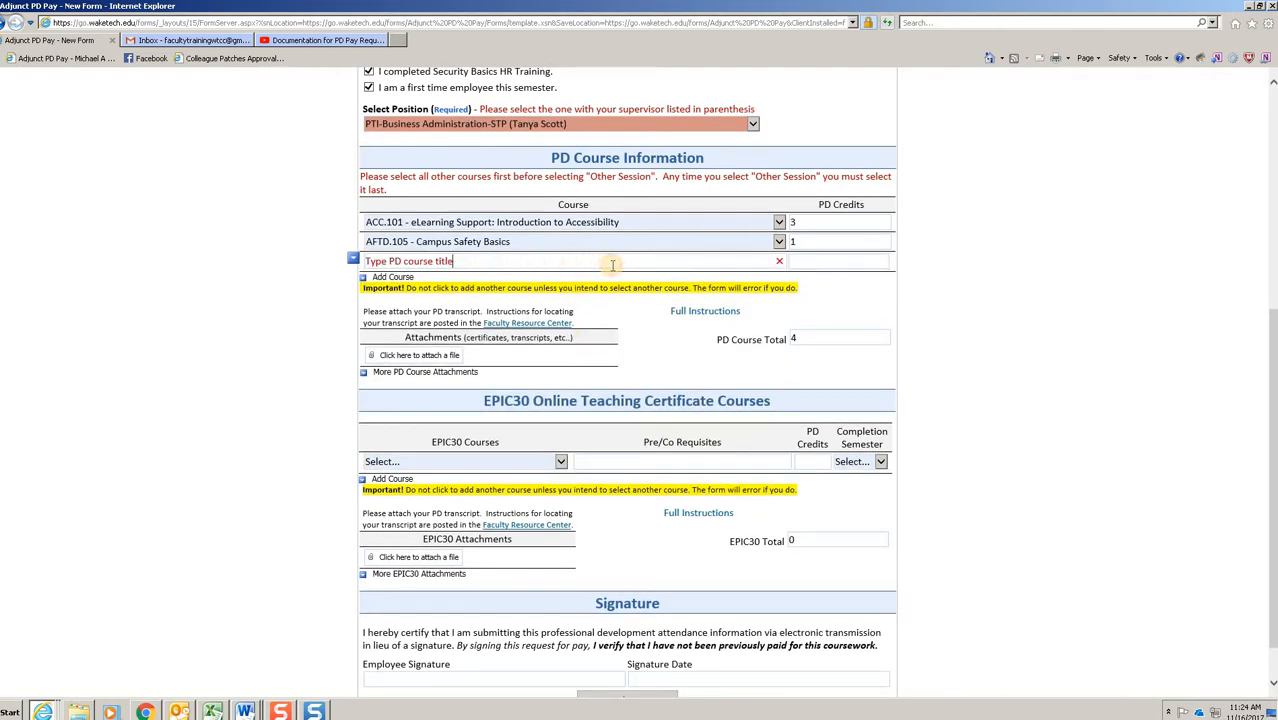
pyautogui.press('BackSpace')
pyautogui.press('BackSpace')
pyautogui.write('Department Meeting')
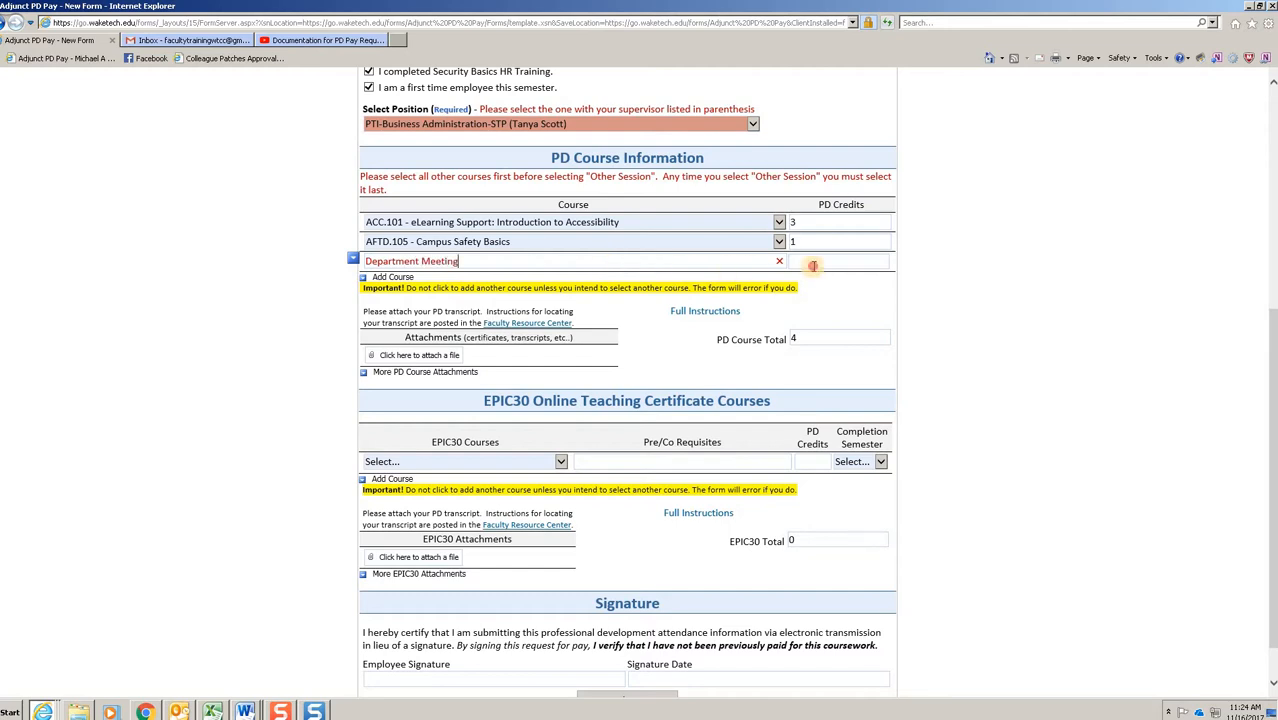
pyautogui.click(813, 265)
pyautogui.write('2')
pyautogui.click(820, 297)
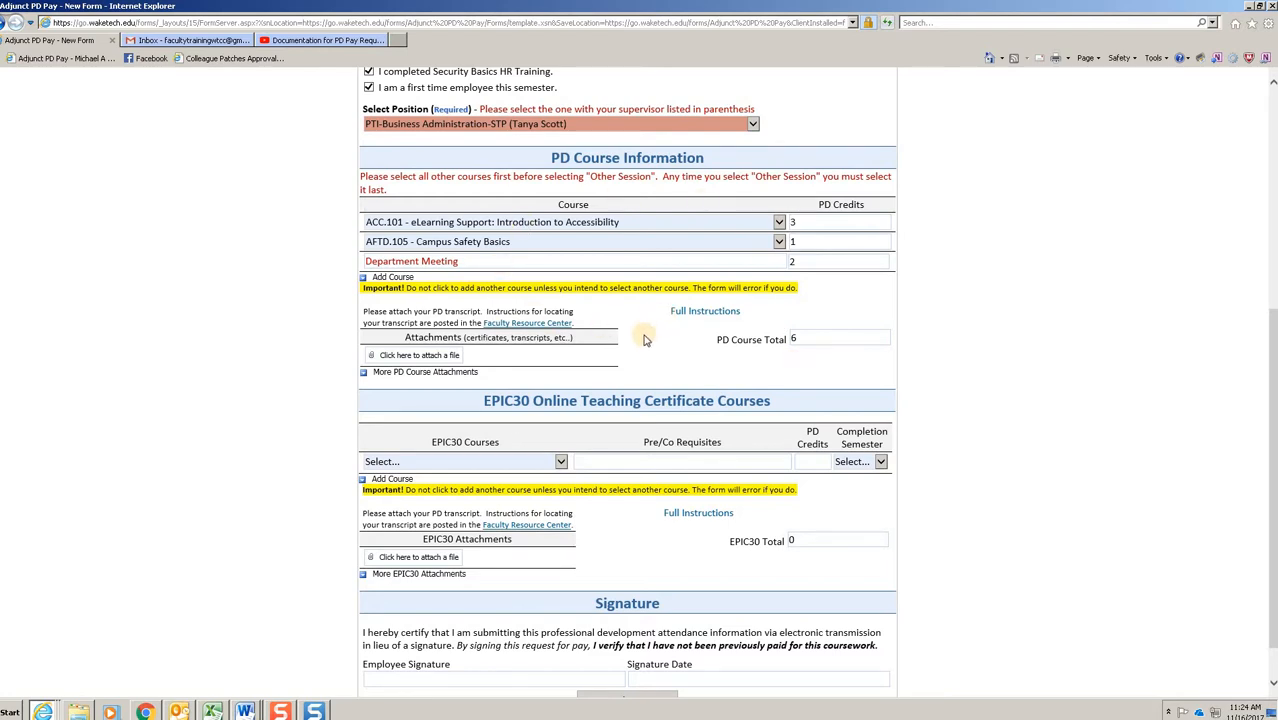
# Step: Select EPIC 104: Capstone Course: Self-Evaluating an Online Course as the EPIC30 course, with Fall as the completion semester
pyautogui.scroll(-1, 996, 375)
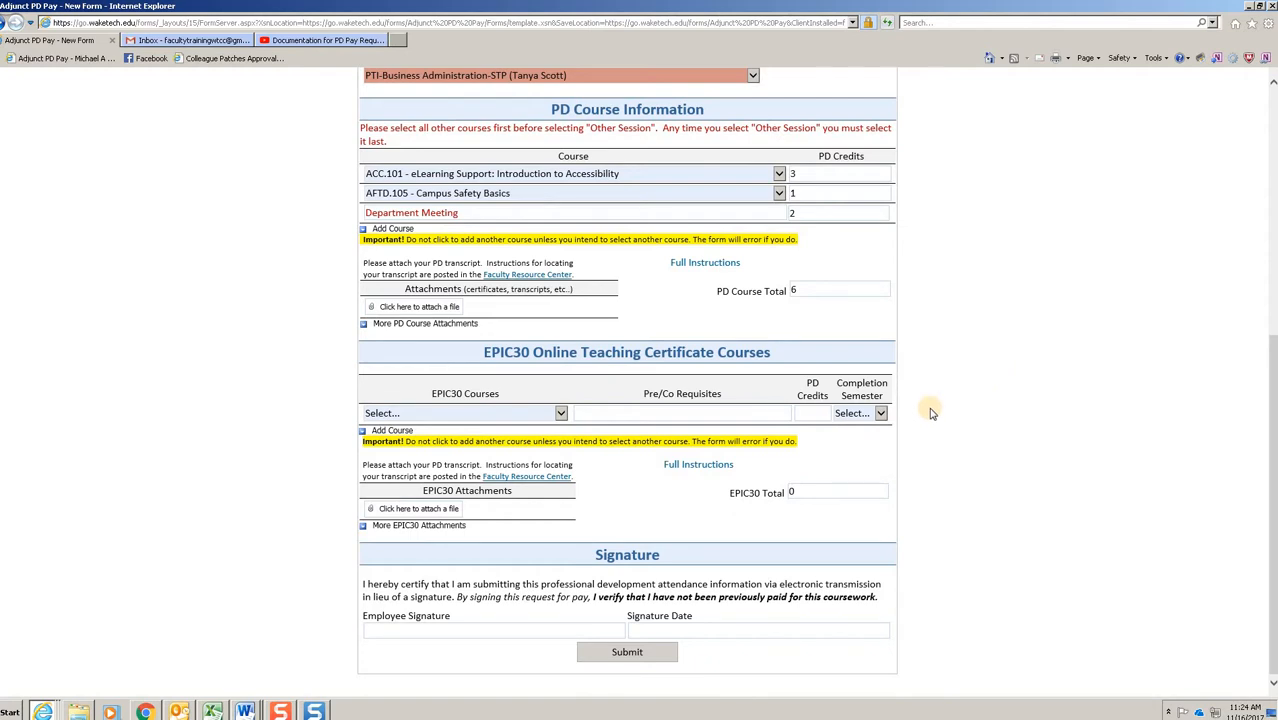
pyautogui.click(563, 416)
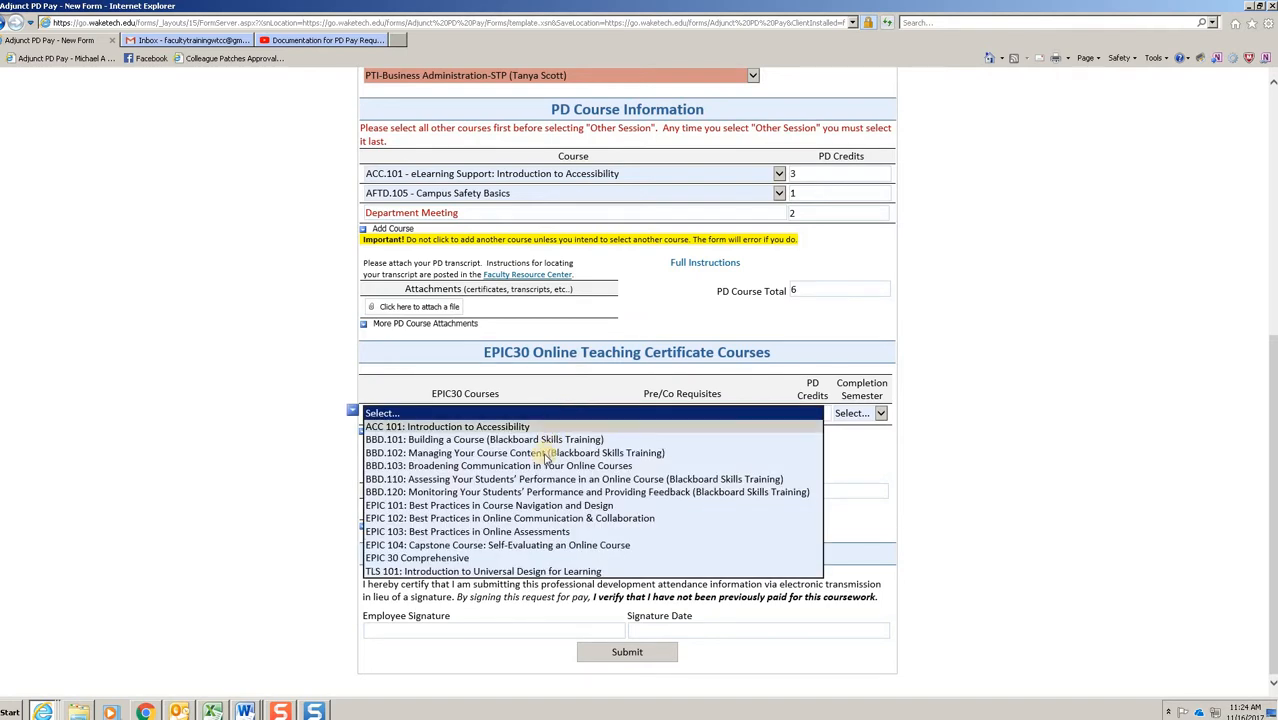
pyautogui.click(547, 545)
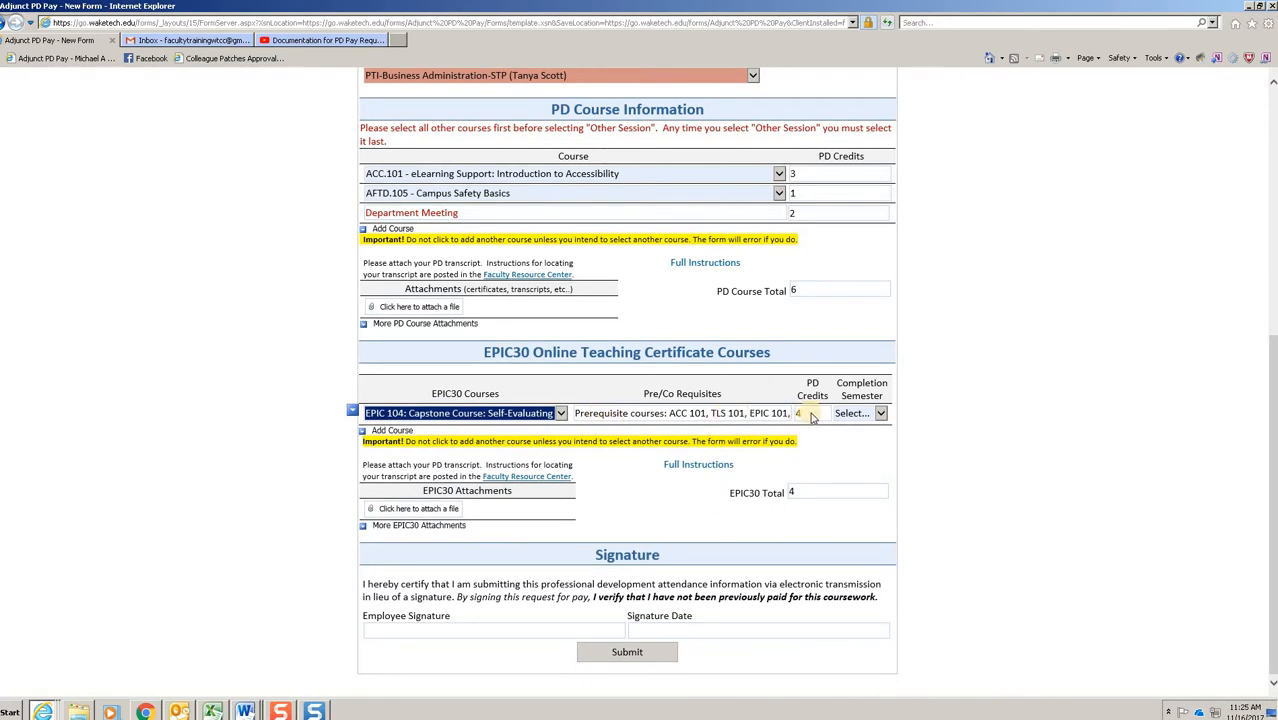
pyautogui.click(881, 414)
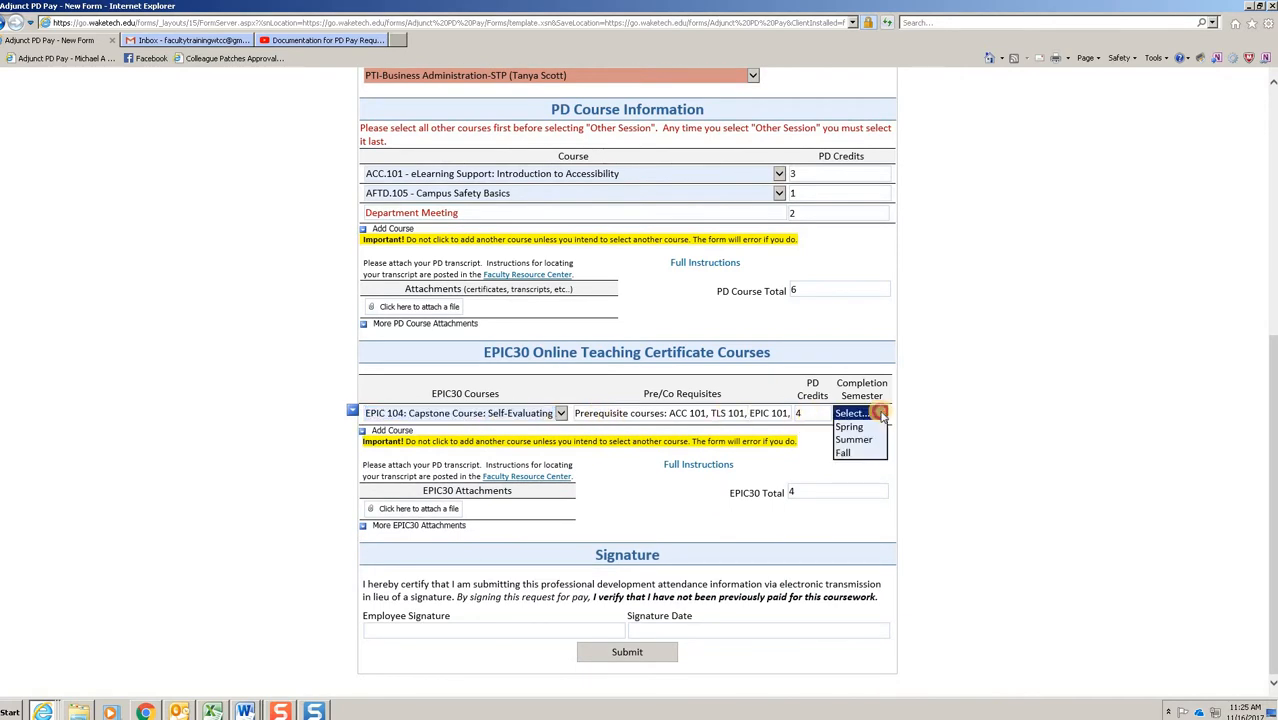
pyautogui.click(866, 456)
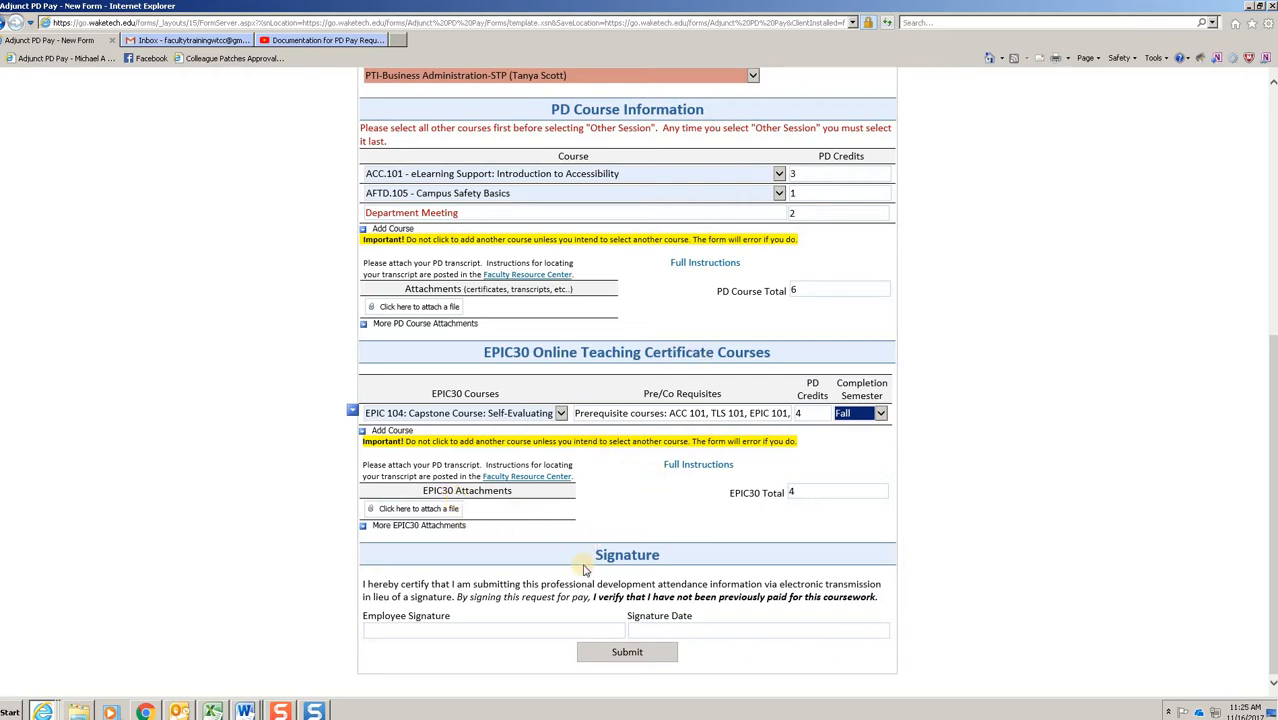
# Step: Sign the request with the employee's full name and the signature date 11/16/2017
pyautogui.click(553, 628)
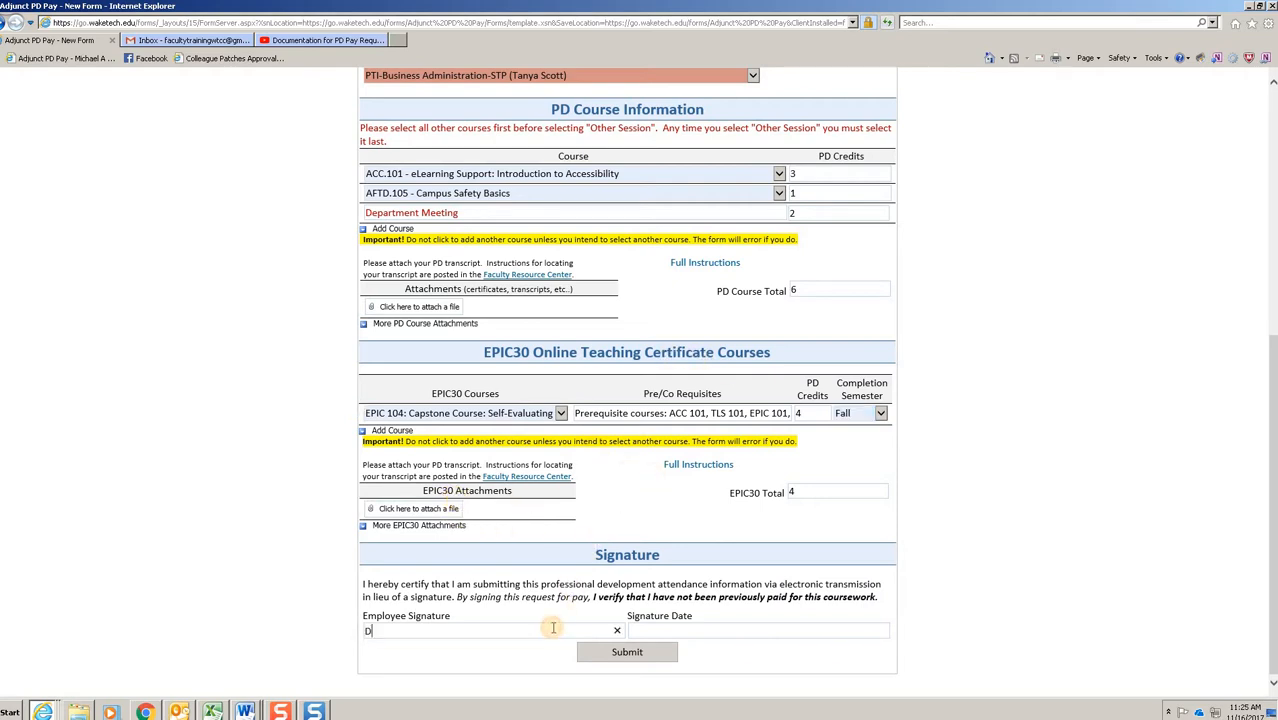
pyautogui.click(680, 628)
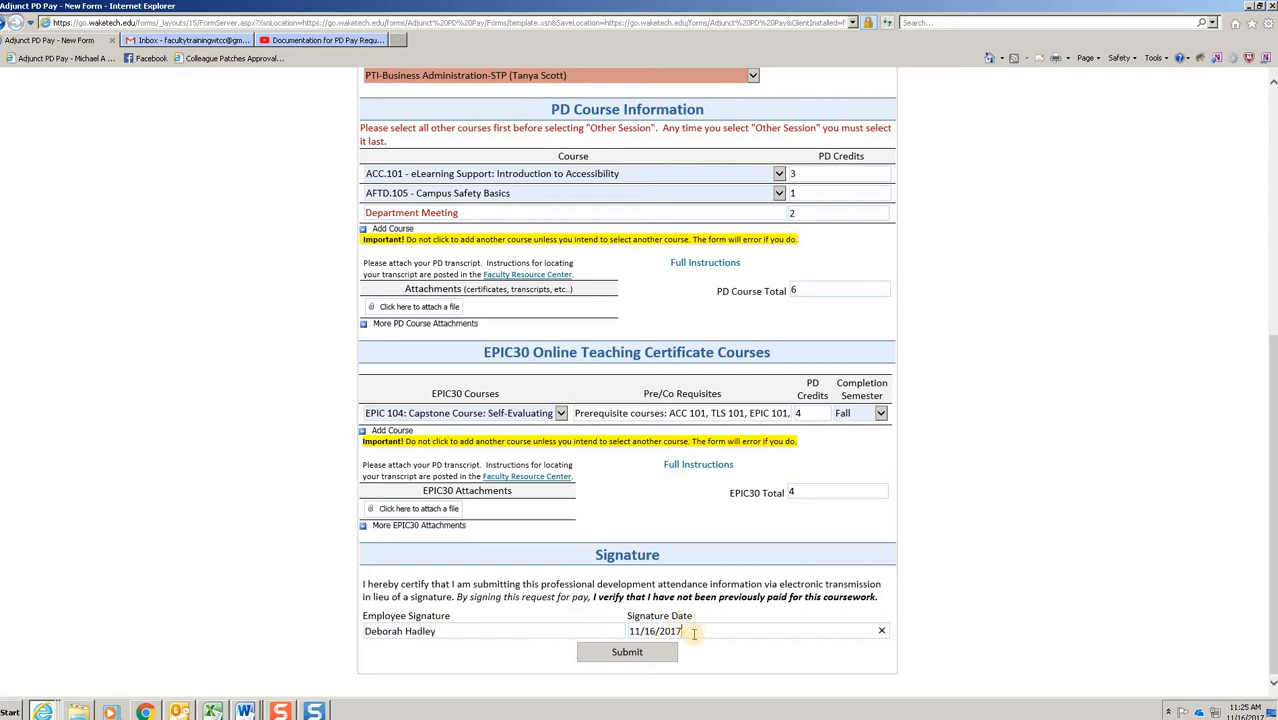